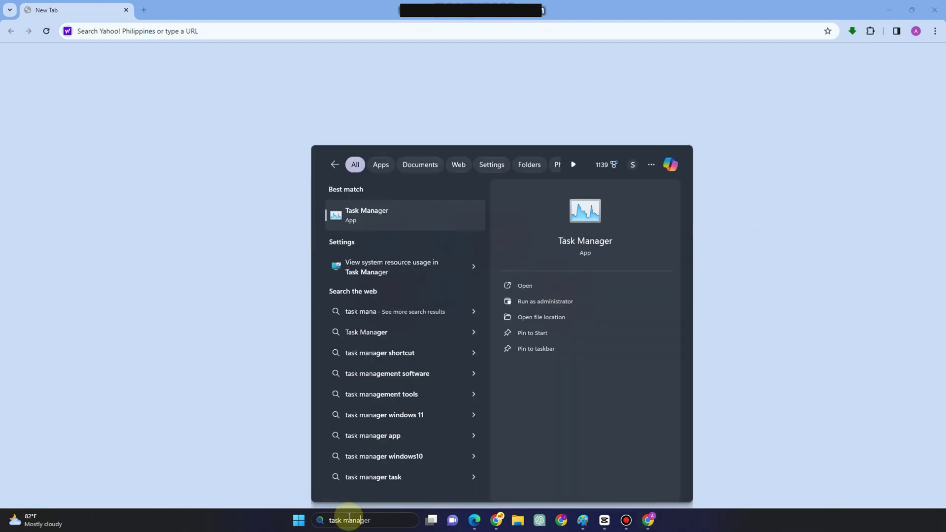
Step: Launch Task Manager from the Windows Search result
{"action": "left_click", "coordinate": [528, 287]}
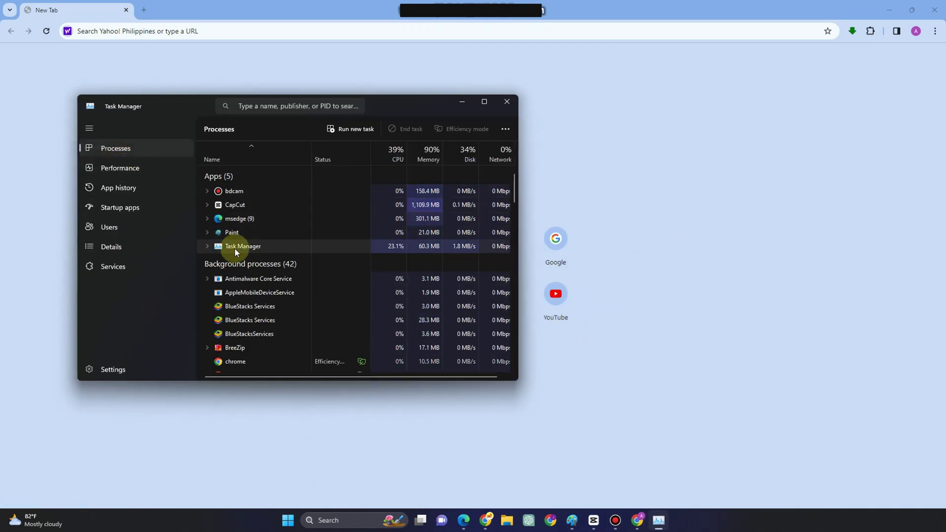
{"action": "scroll", "coordinate": [234, 248], "scroll_direction": "down", "scroll_amount": 1}
{"action": "scroll", "coordinate": [256, 255], "scroll_direction": "down", "scroll_amount": 1}
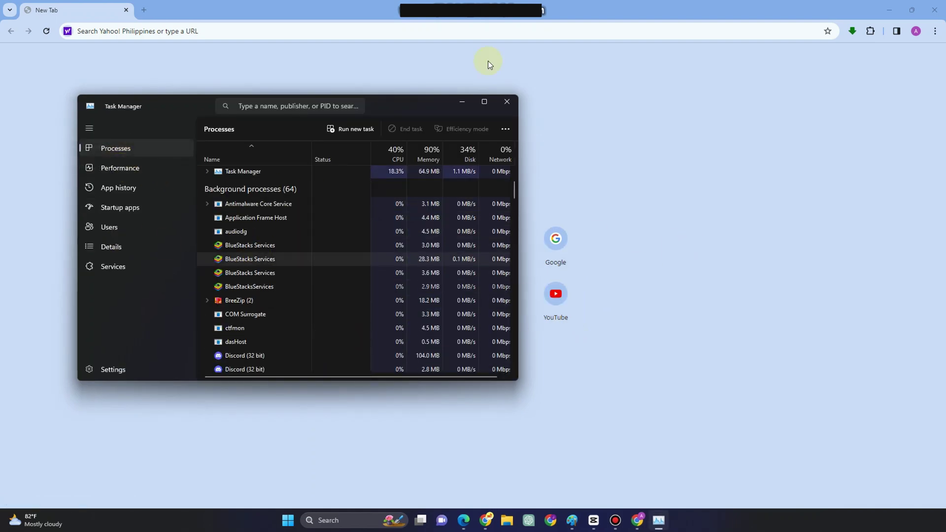
Step: Maximize Task Manager and end the BreeZip background process from the Processes list
{"action": "left_click", "coordinate": [488, 101]}
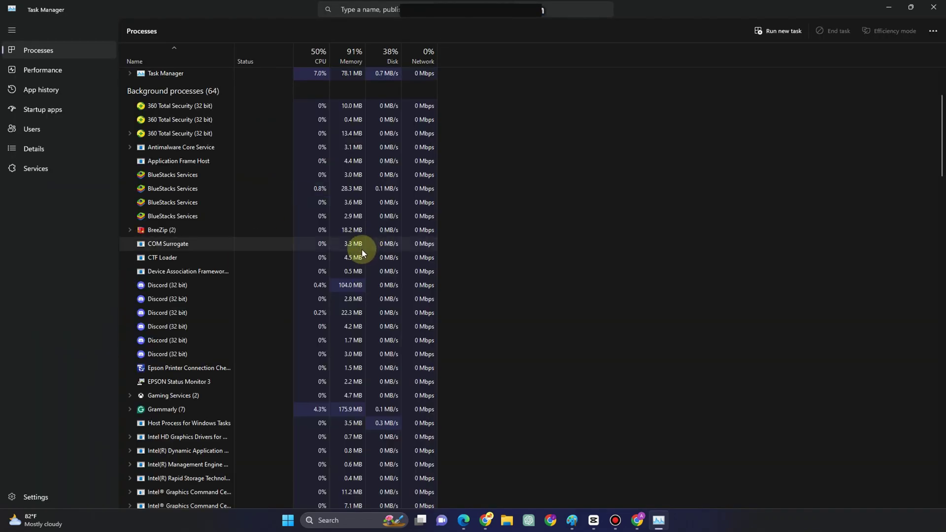
{"action": "scroll", "coordinate": [255, 302], "scroll_direction": "down", "scroll_amount": 1}
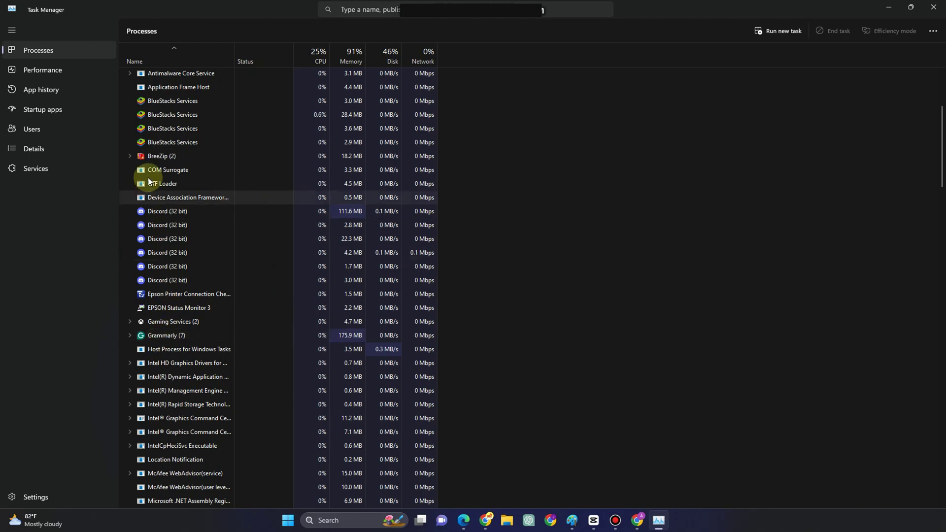
{"action": "left_click", "coordinate": [152, 156]}
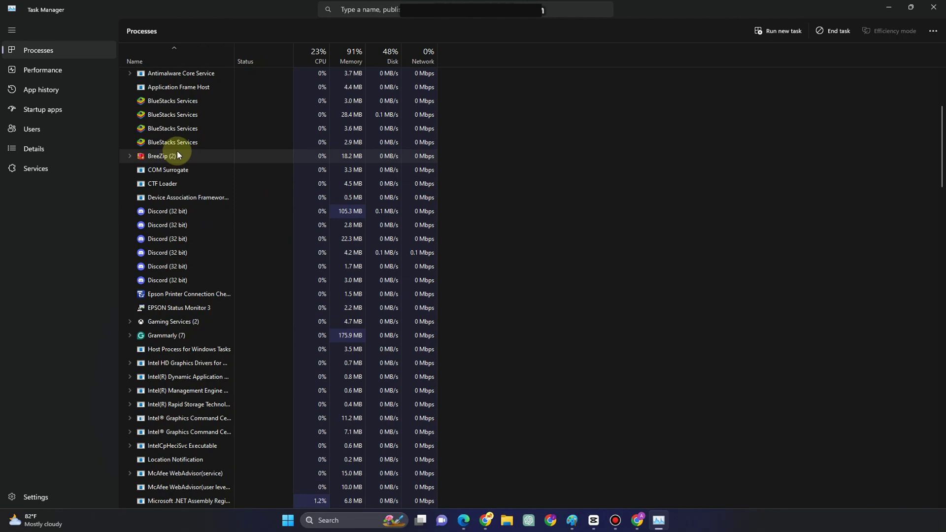
{"action": "right_click", "coordinate": [177, 154]}
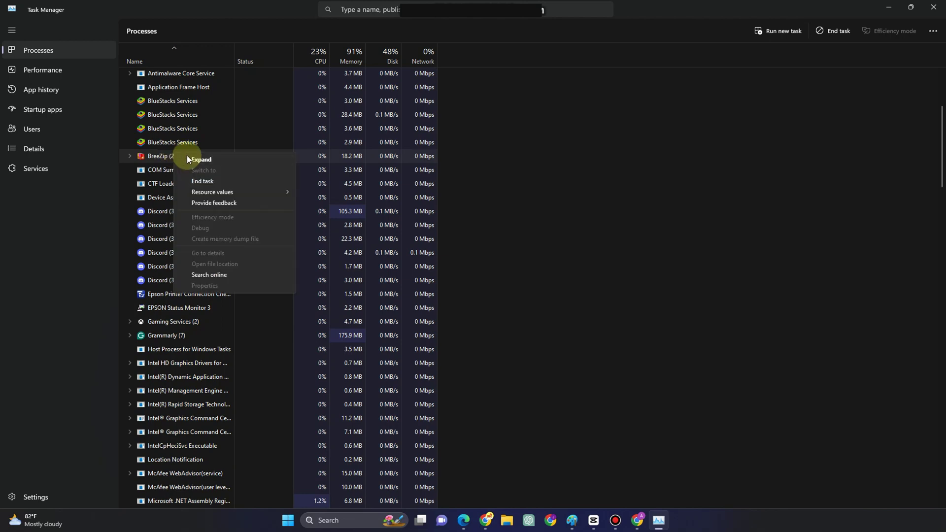
{"action": "left_click", "coordinate": [220, 182]}
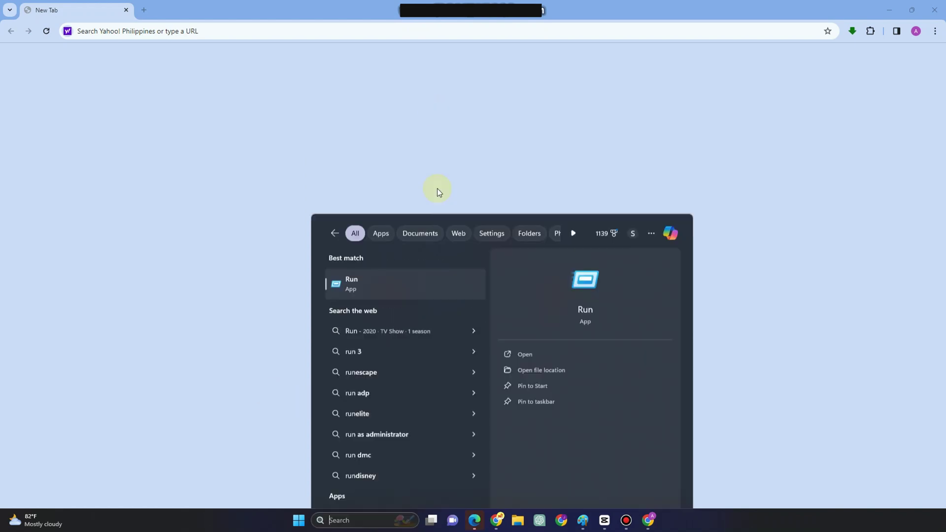
Step: Launch Run from Windows Search and open %appdata% to reach the Roaming folder
{"action": "left_click", "coordinate": [436, 190]}
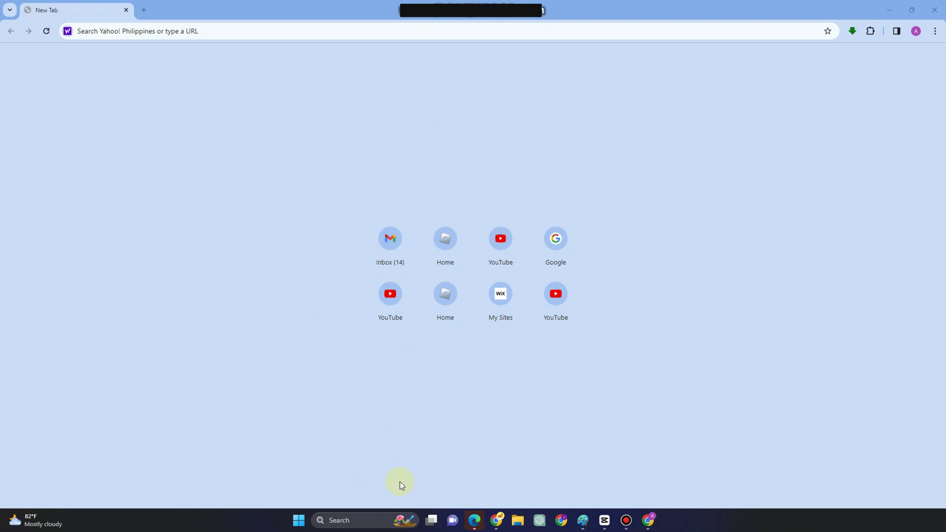
{"action": "left_click", "coordinate": [329, 519]}
{"action": "type", "text": "roblox"}
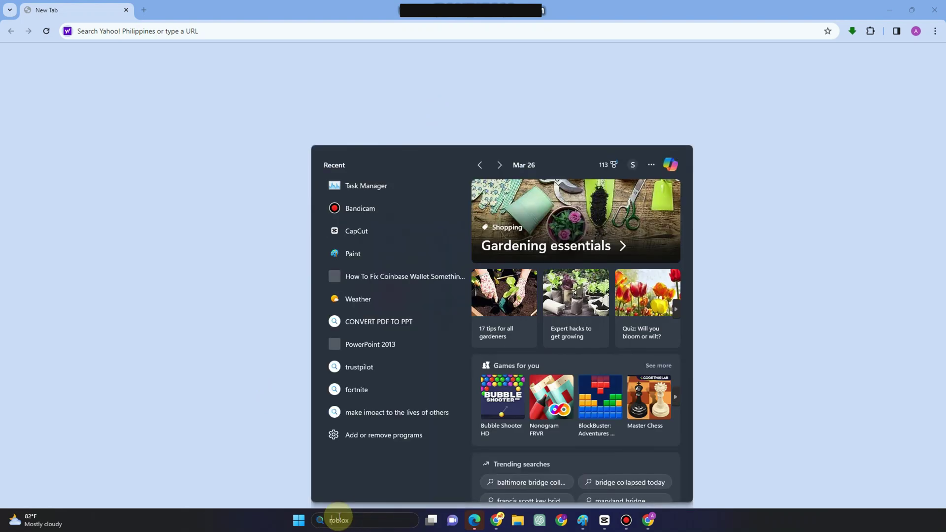
{"action": "type", "text": "run"}
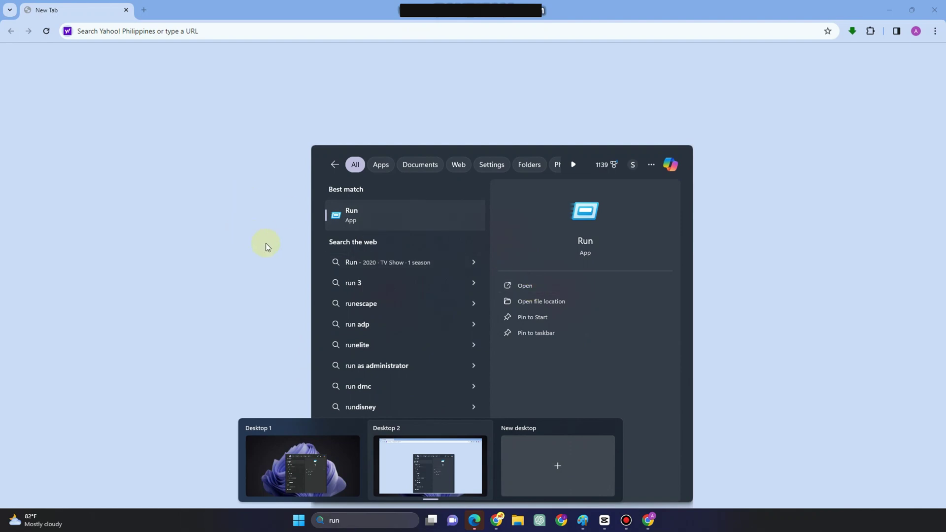
{"action": "key", "text": "Return"}
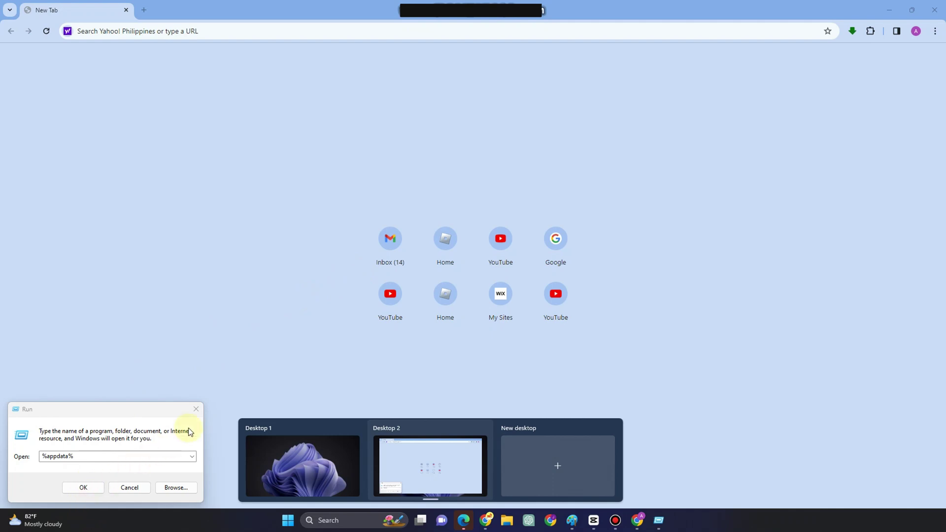
{"action": "key", "text": "Return"}
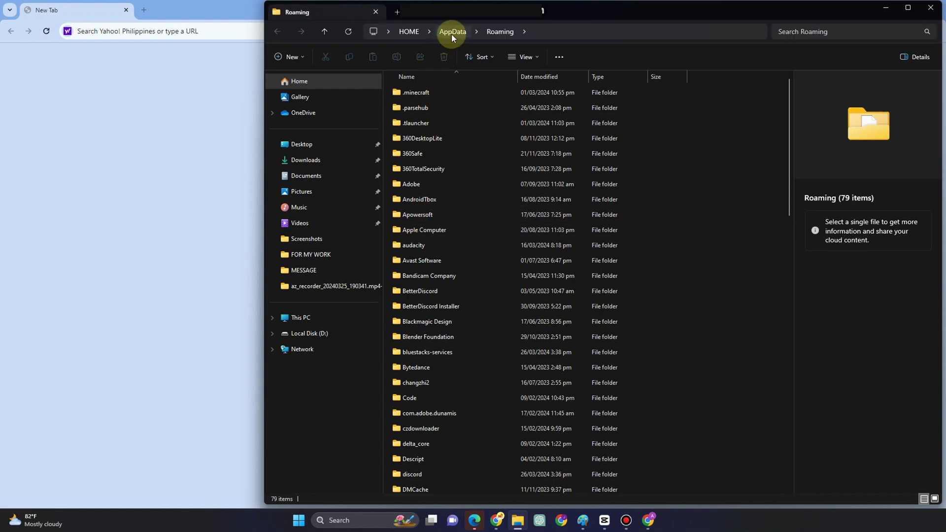
Step: Navigate from AppData into Local > Riot Games > VALORANT > Config
{"action": "left_click", "coordinate": [451, 32]}
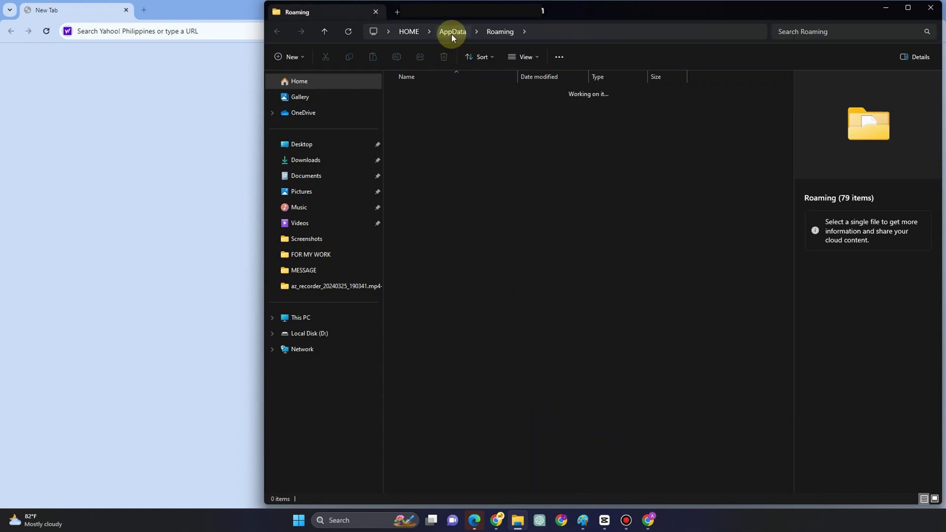
{"action": "double_click", "coordinate": [426, 92]}
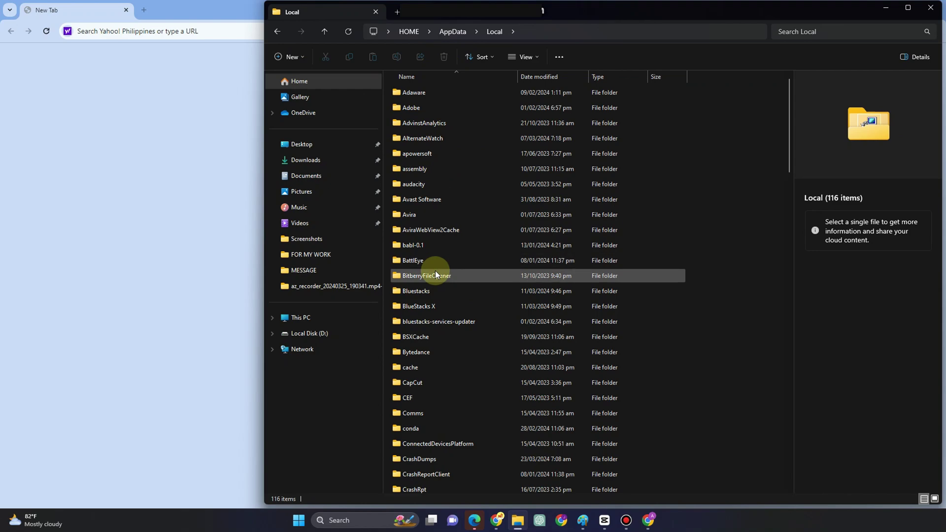
{"action": "type", "text": "riot"}
{"action": "double_click", "coordinate": [415, 94]}
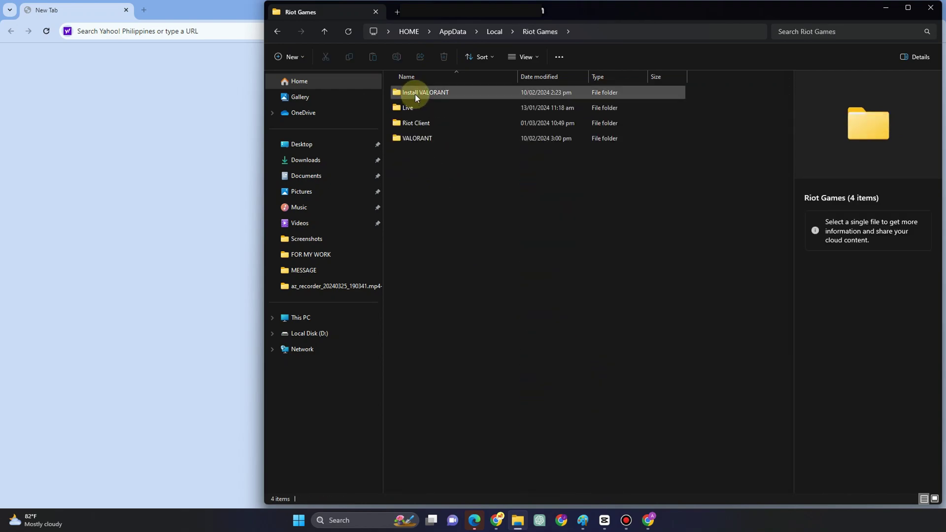
{"action": "left_click", "coordinate": [418, 123]}
{"action": "key", "text": "alt+Left"}
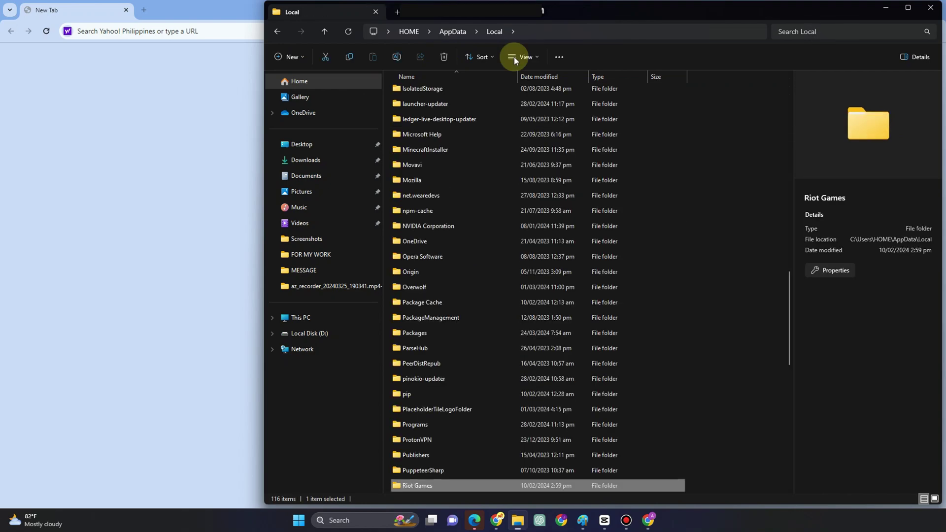
{"action": "double_click", "coordinate": [420, 485]}
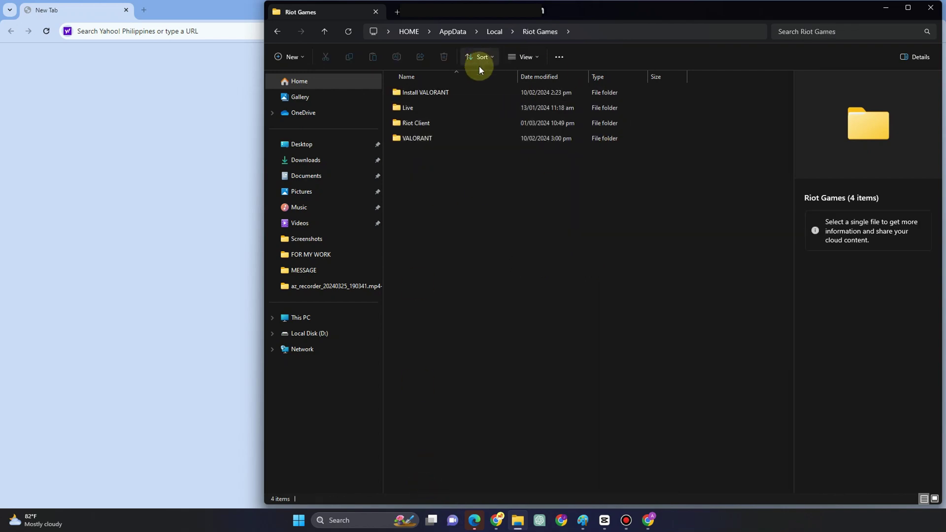
{"action": "double_click", "coordinate": [422, 138]}
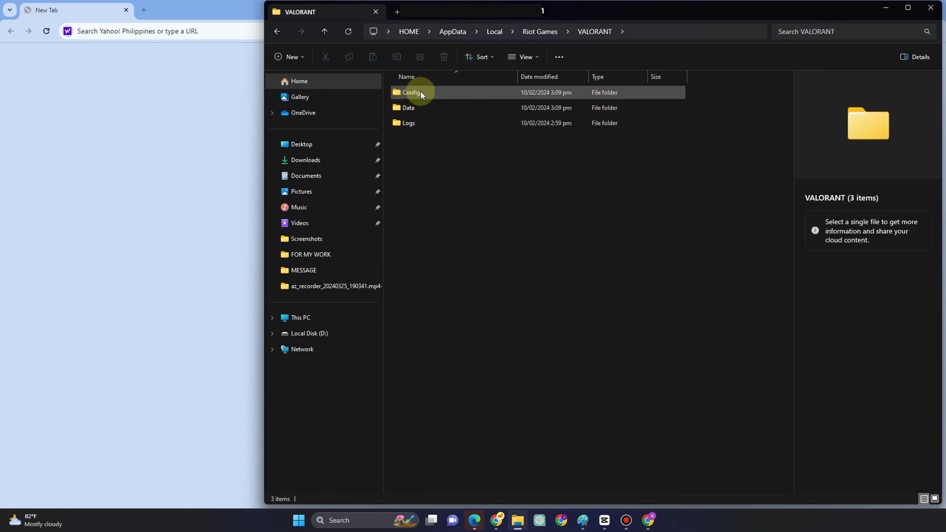
{"action": "double_click", "coordinate": [420, 91]}
Step: Select RiotClientSettings and bring up its context actions for deletion
{"action": "left_click", "coordinate": [442, 107]}
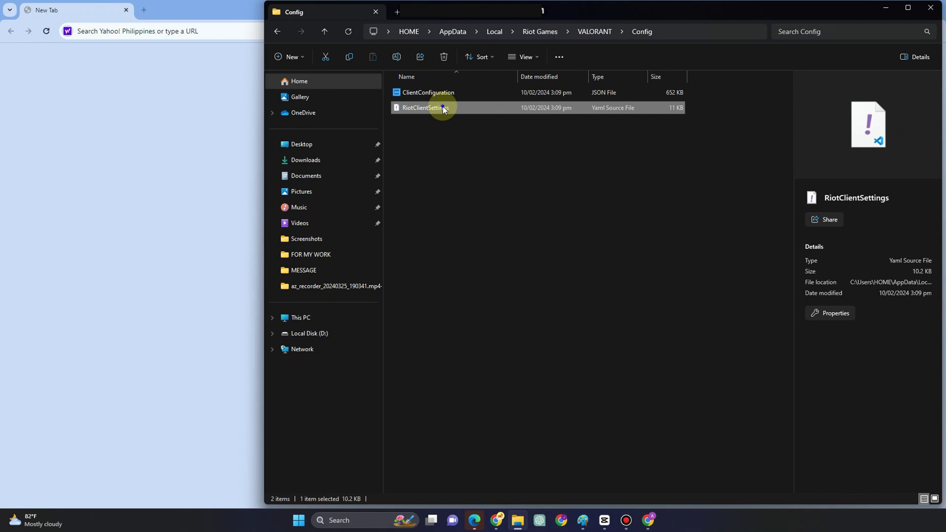
{"action": "right_click", "coordinate": [442, 107]}
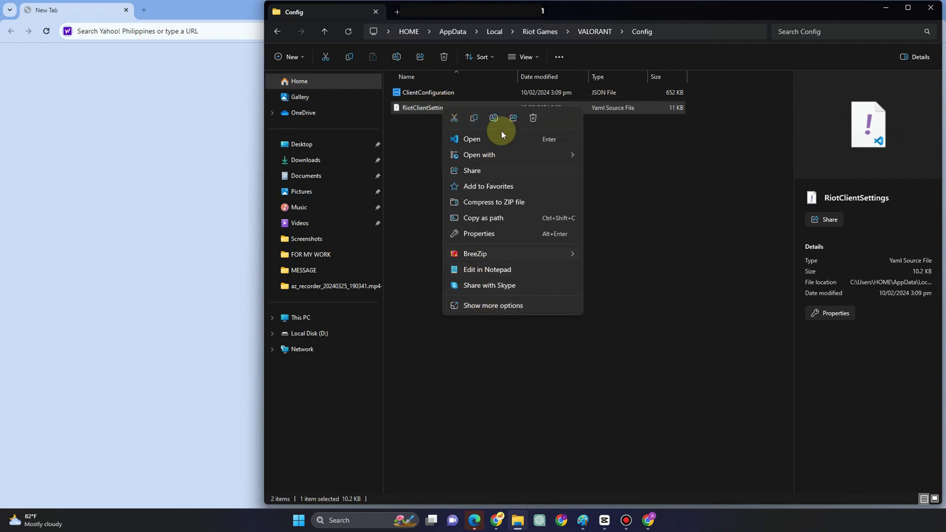
Step: Delete RiotClientSettings, then launch Run again from Windows Search to reopen %appdata%
{"action": "left_click", "coordinate": [534, 118]}
{"action": "left_click", "coordinate": [229, 177]}
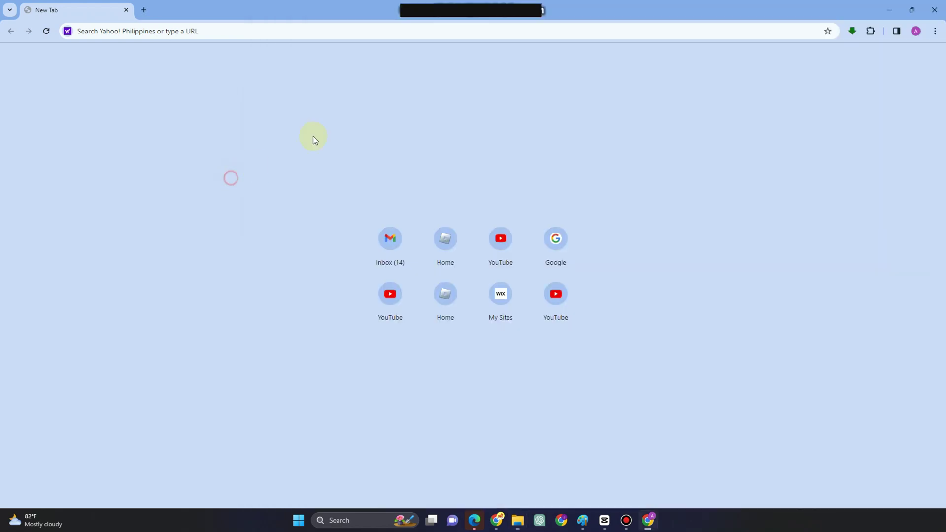
{"action": "left_click", "coordinate": [333, 520]}
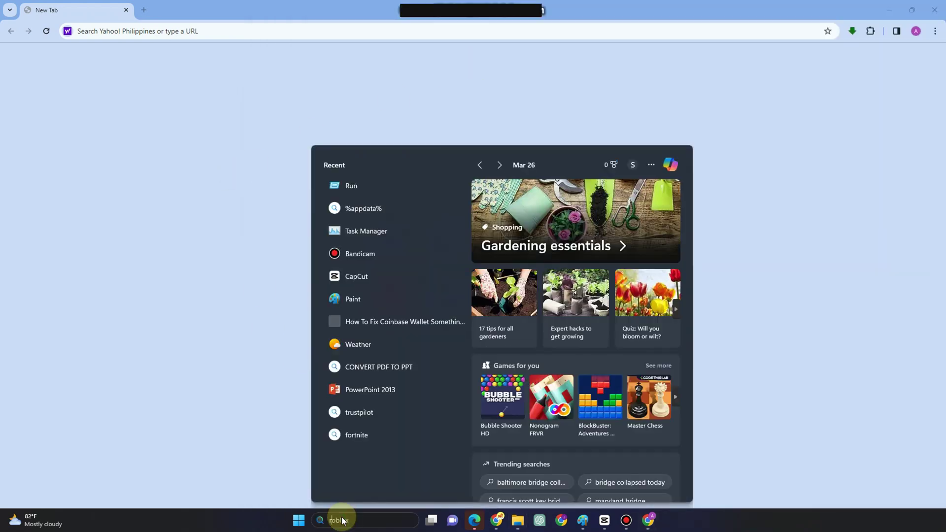
{"action": "type", "text": "run"}
{"action": "left_click", "coordinate": [524, 286]}
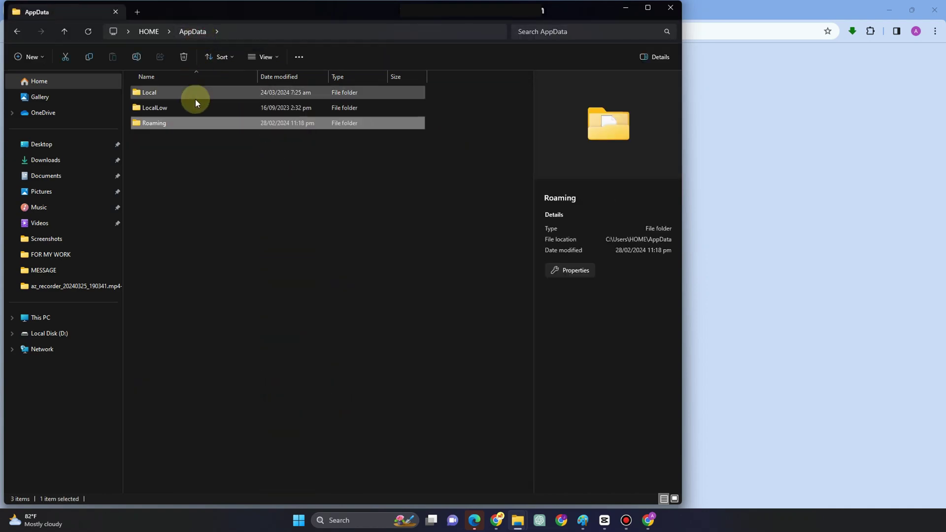
Step: Go to Local\Valorant\Saved\CrashReportClient and delete the three UE4CC crash-report folders
{"action": "double_click", "coordinate": [193, 90]}
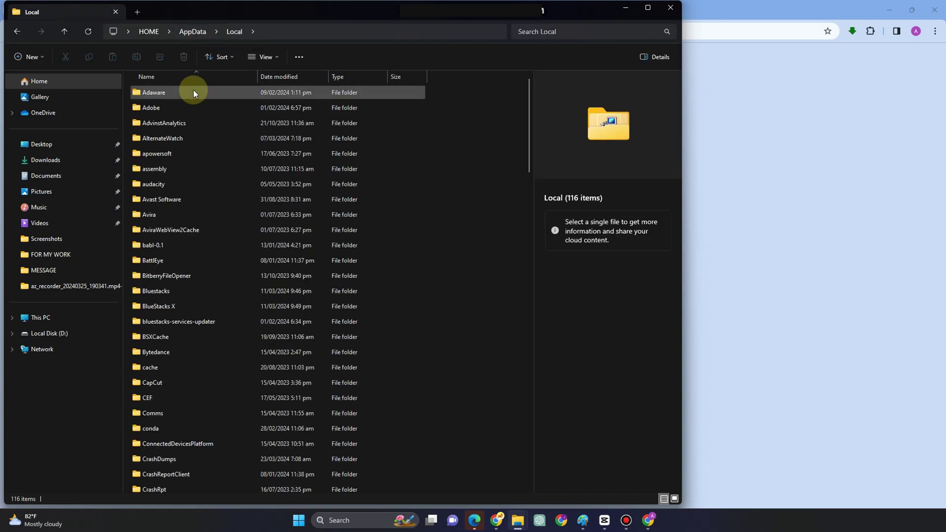
{"action": "scroll", "coordinate": [186, 425], "scroll_direction": "down", "scroll_amount": 15}
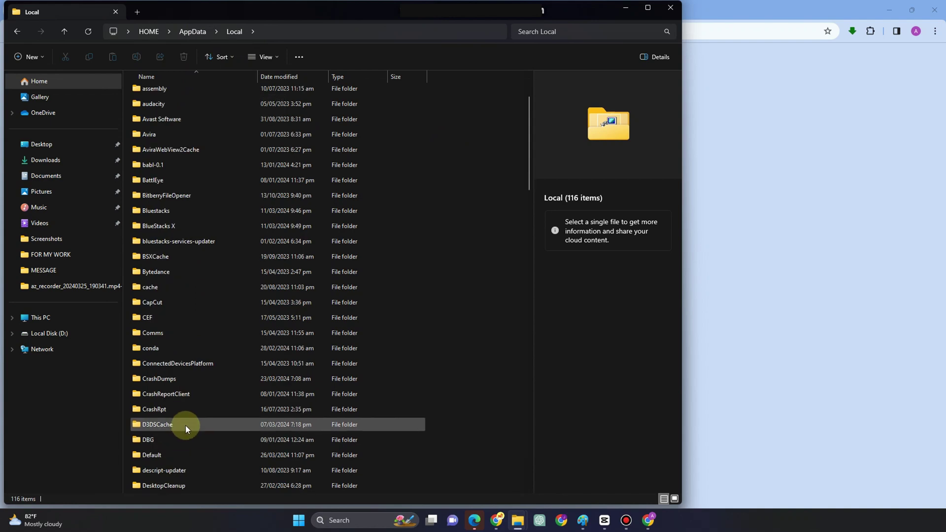
{"action": "key", "text": "v"}
{"action": "double_click", "coordinate": [179, 319]}
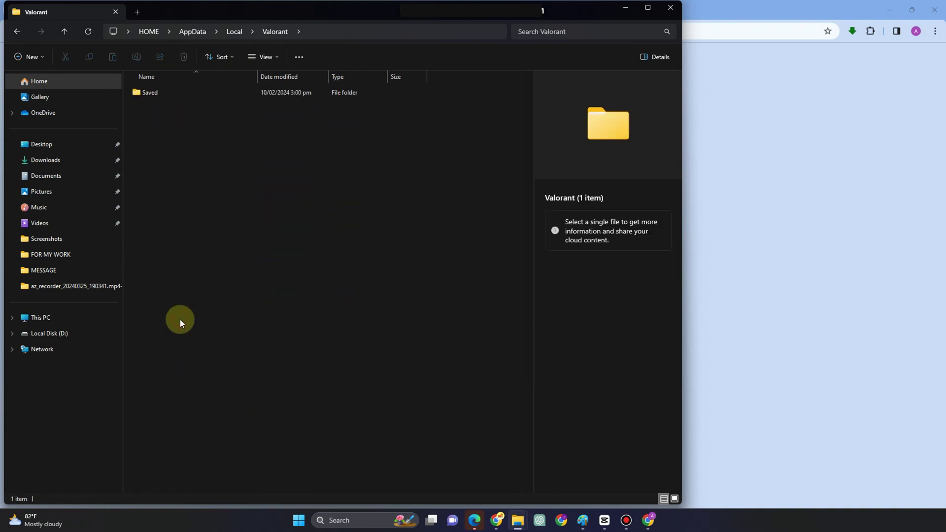
{"action": "double_click", "coordinate": [200, 97]}
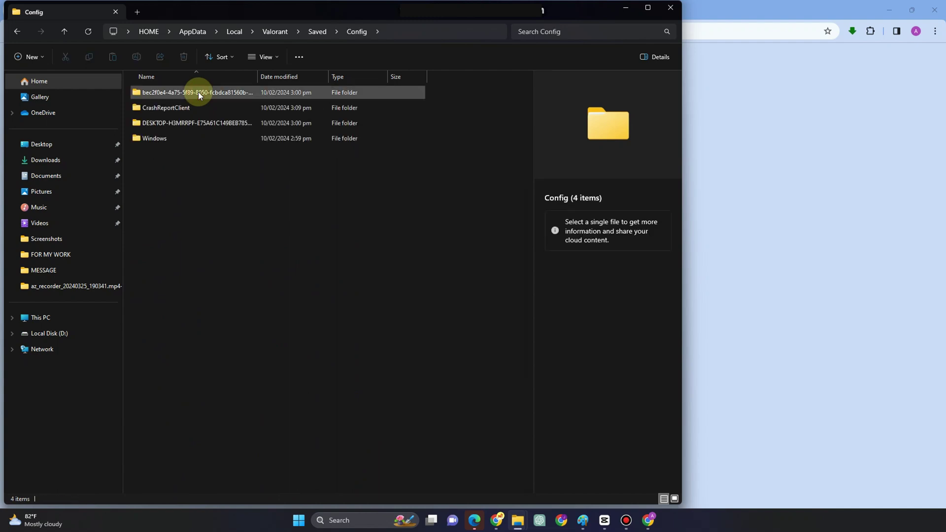
{"action": "double_click", "coordinate": [196, 110]}
{"action": "left_click_drag", "start_coordinate": [320, 240], "coordinate": [204, 88]}
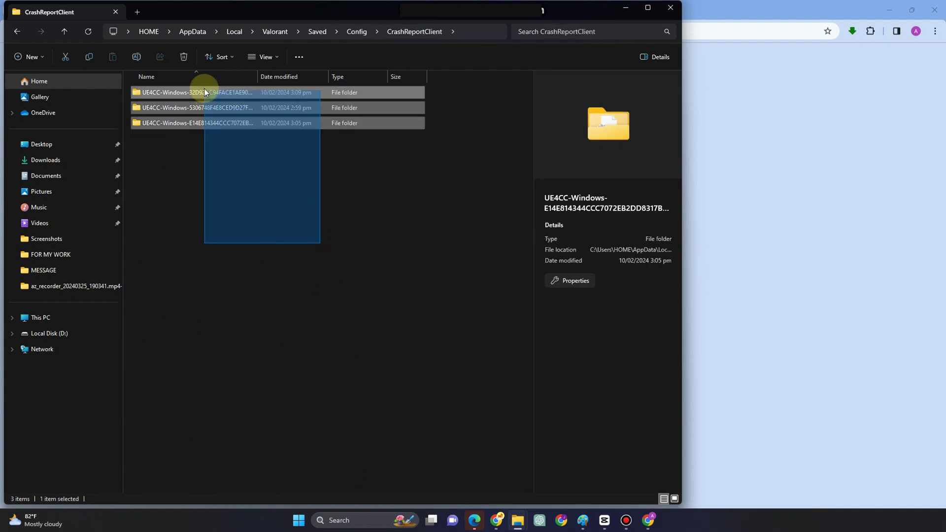
{"action": "right_click", "coordinate": [205, 89]}
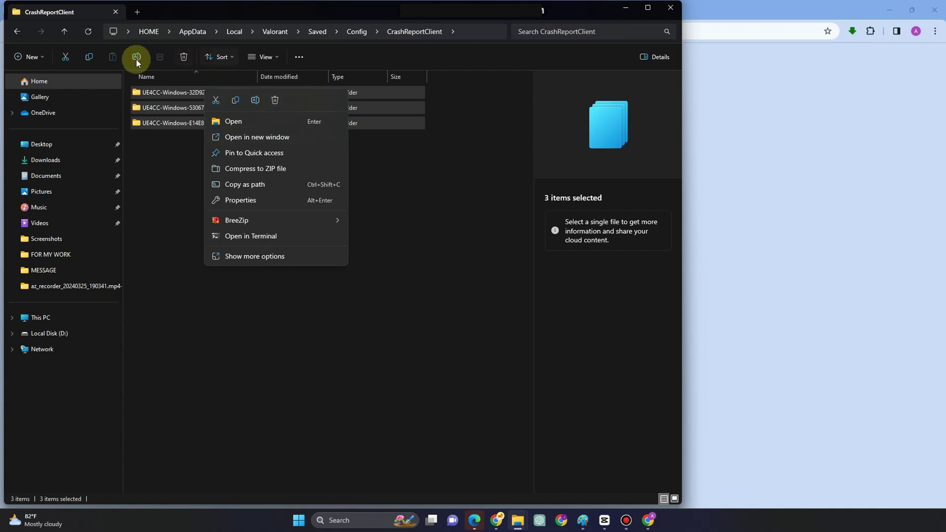
Step: Delete all ShooterGame log files in the Saved\Logs folder
{"action": "left_click", "coordinate": [67, 32]}
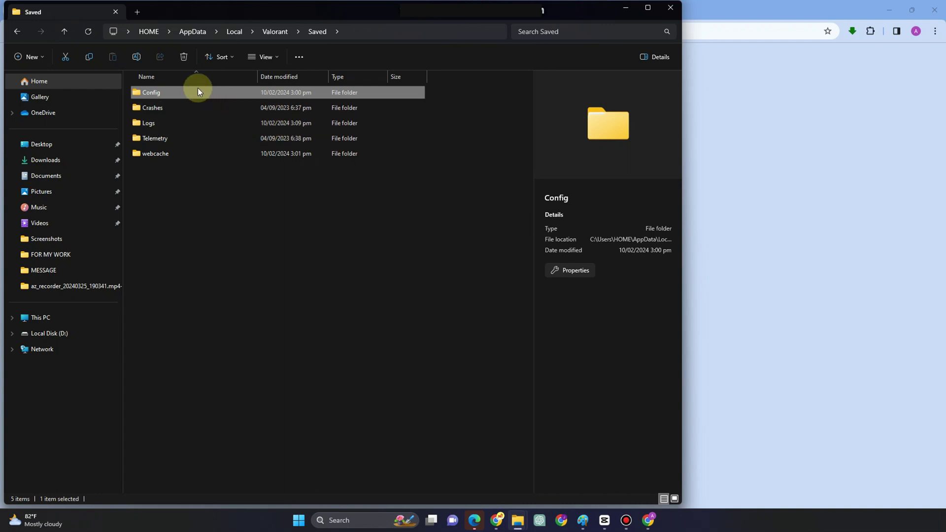
{"action": "double_click", "coordinate": [197, 121]}
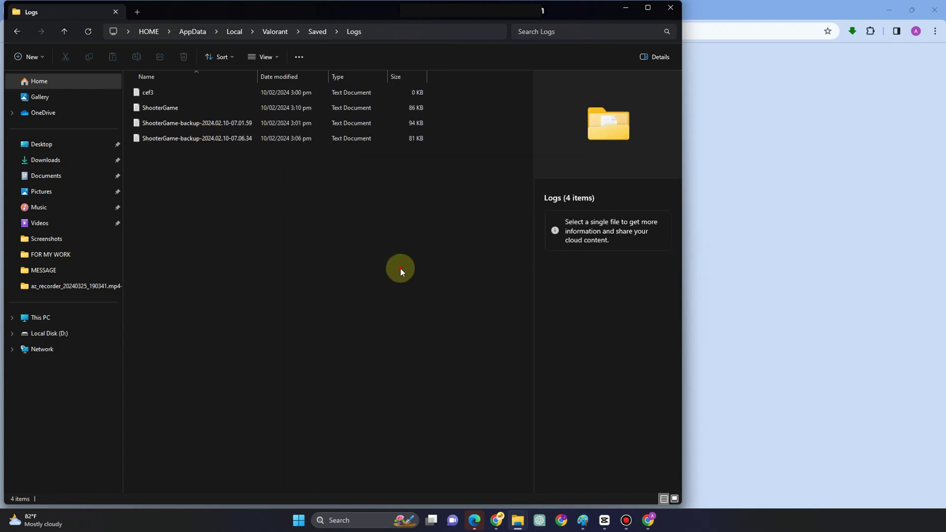
{"action": "left_click_drag", "start_coordinate": [400, 268], "coordinate": [176, 93]}
{"action": "right_click", "coordinate": [176, 93]}
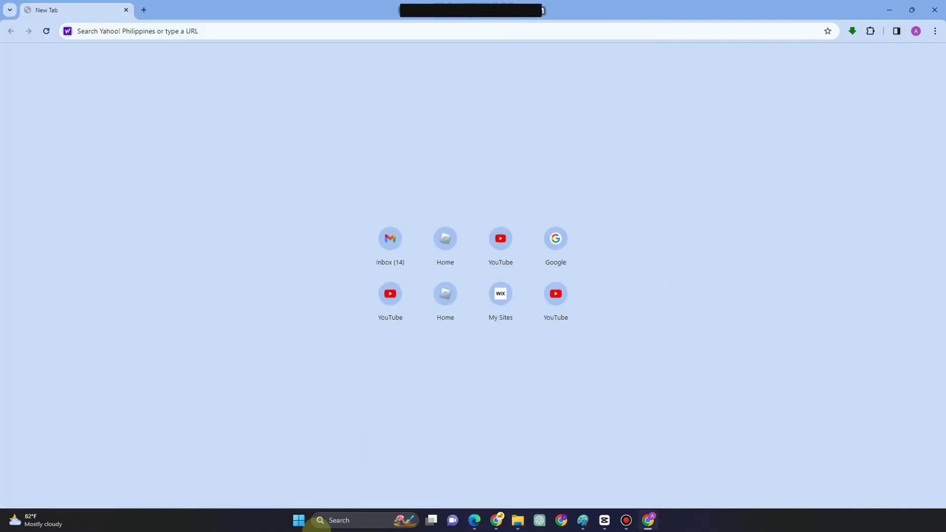
Step: Open the Services app from Windows Search
{"action": "left_click", "coordinate": [343, 517]}
{"action": "type", "text": "services"}
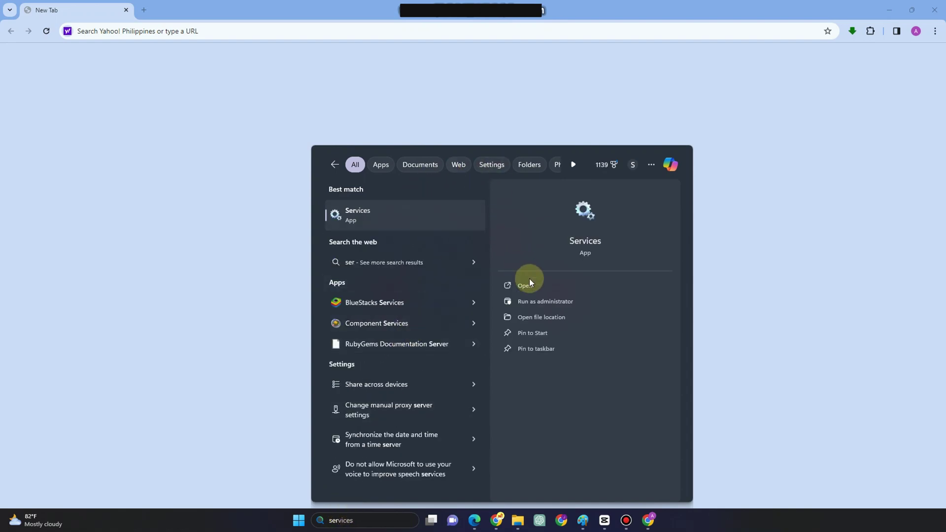
{"action": "left_click", "coordinate": [531, 285]}
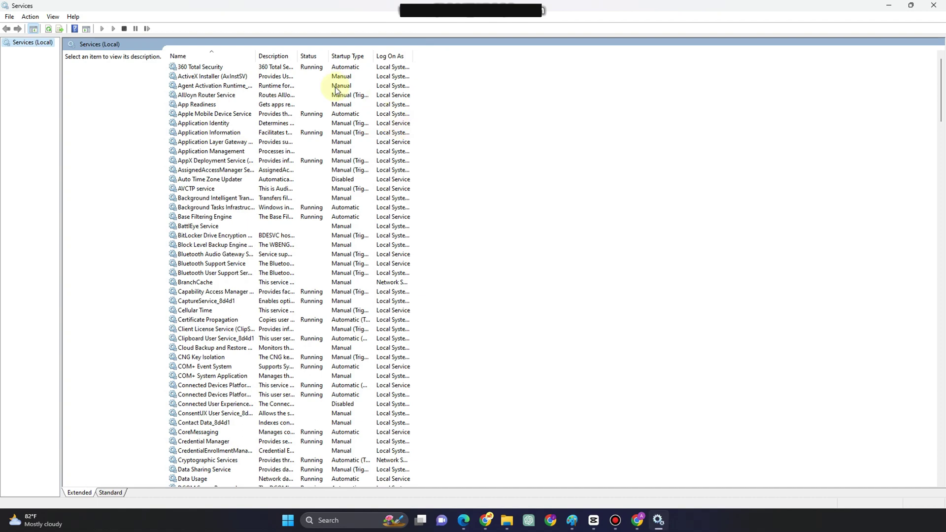
Step: Jump to the V services and select Volume Shadow Copy near Virtual Disk
{"action": "key", "text": "v"}
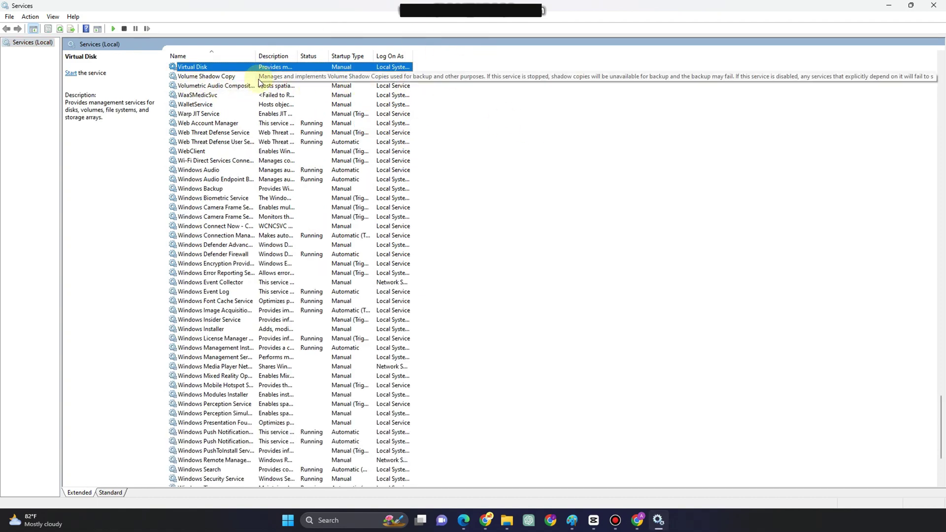
{"action": "left_click", "coordinate": [217, 77]}
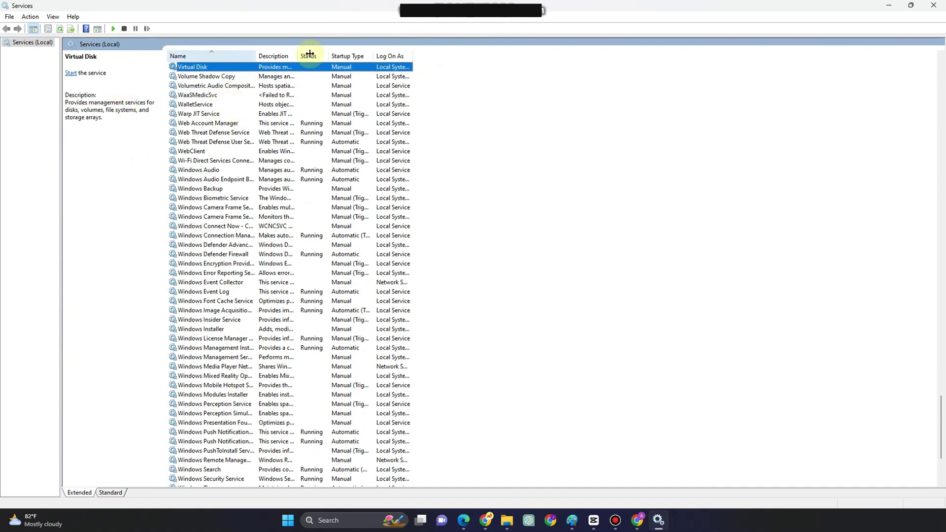
{"action": "scroll", "coordinate": [256, 103], "scroll_direction": "up", "scroll_amount": 2}
{"action": "scroll", "coordinate": [222, 89], "scroll_direction": "up", "scroll_amount": 1}
{"action": "scroll", "coordinate": [274, 122], "scroll_direction": "up", "scroll_amount": 1}
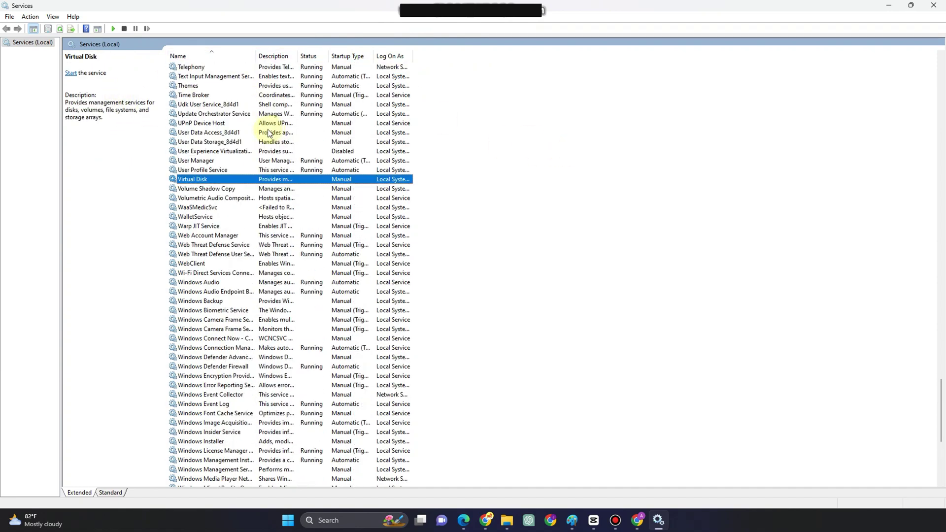
{"action": "scroll", "coordinate": [334, 146], "scroll_direction": "up", "scroll_amount": 4}
{"action": "key", "text": "Down"}
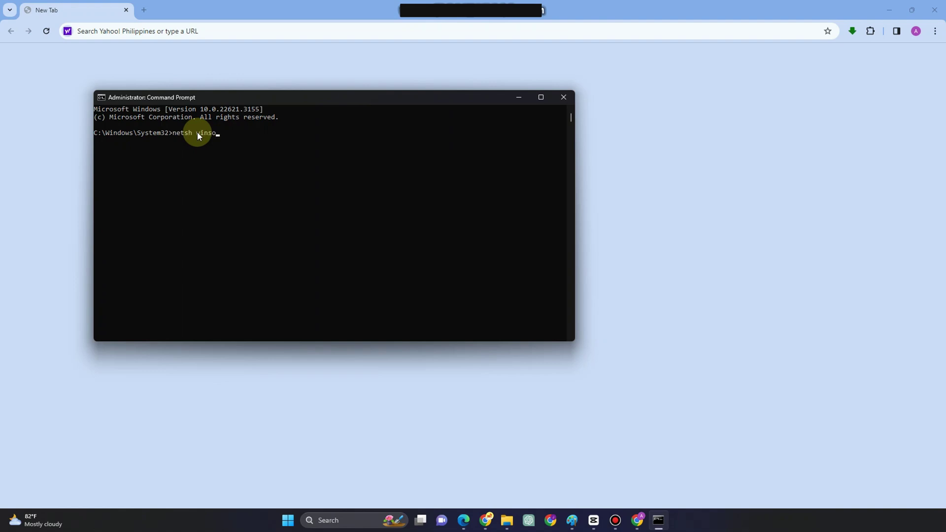
{"action": "type", "text": "ck reset"}
Step: Run 'netsh winsock reset' and 'ipconfig /flushdns' in the administrator Command Prompt
{"action": "key", "text": "Return"}
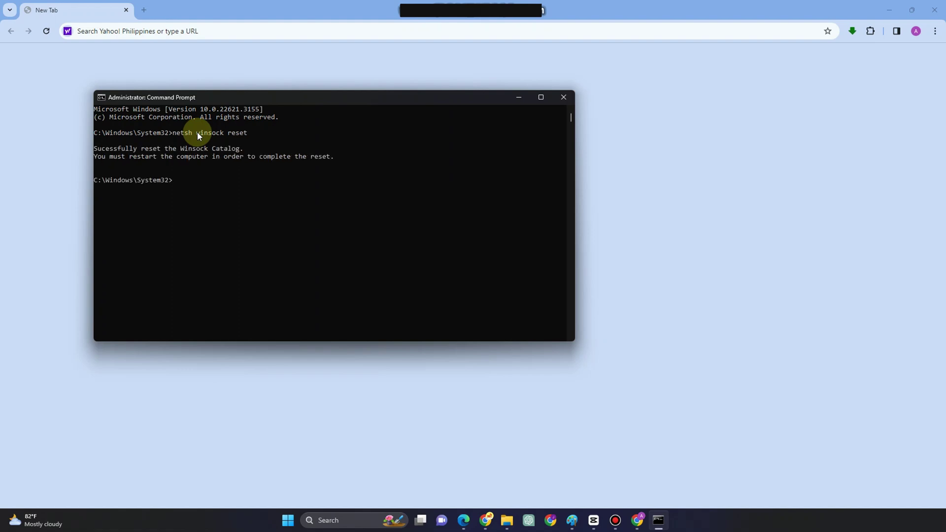
{"action": "type", "text": "ipconf"}
{"action": "type", "text": "ig /"}
{"action": "type", "text": "flushd"}
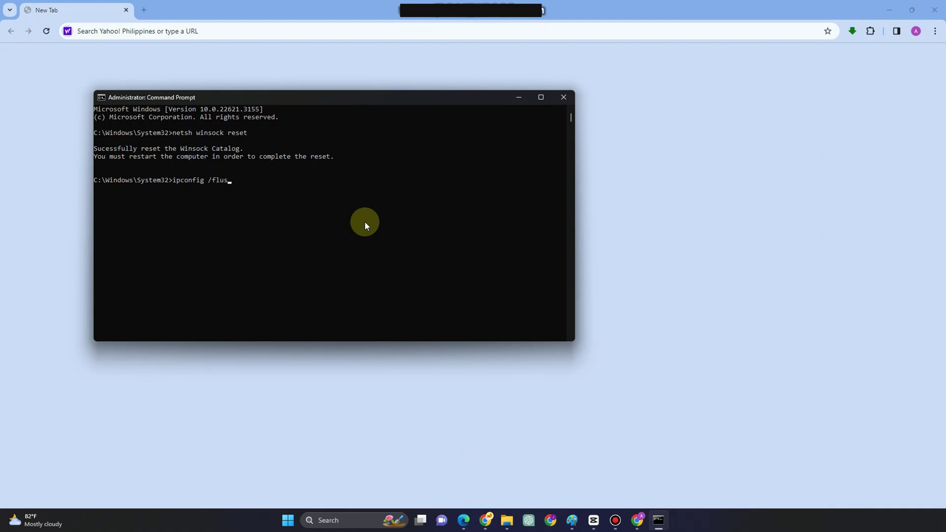
{"action": "type", "text": "ns"}
{"action": "key", "text": "Return"}
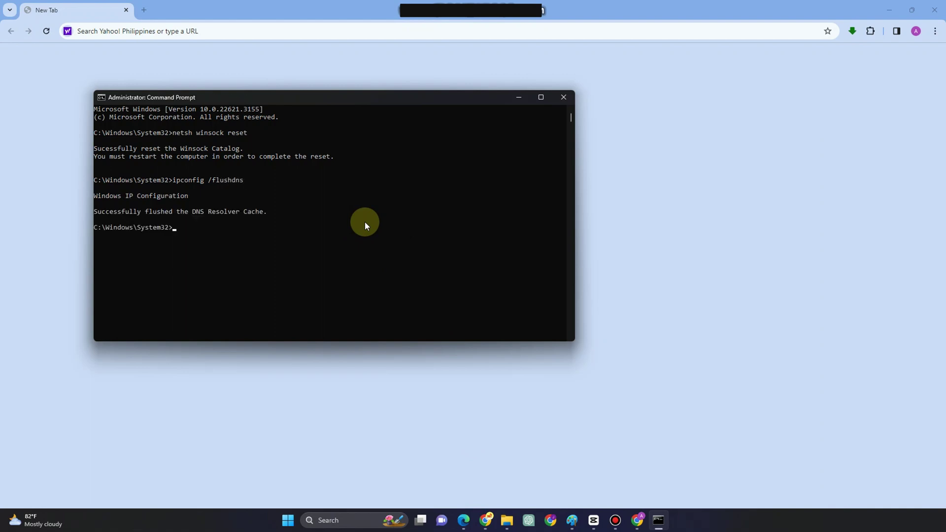